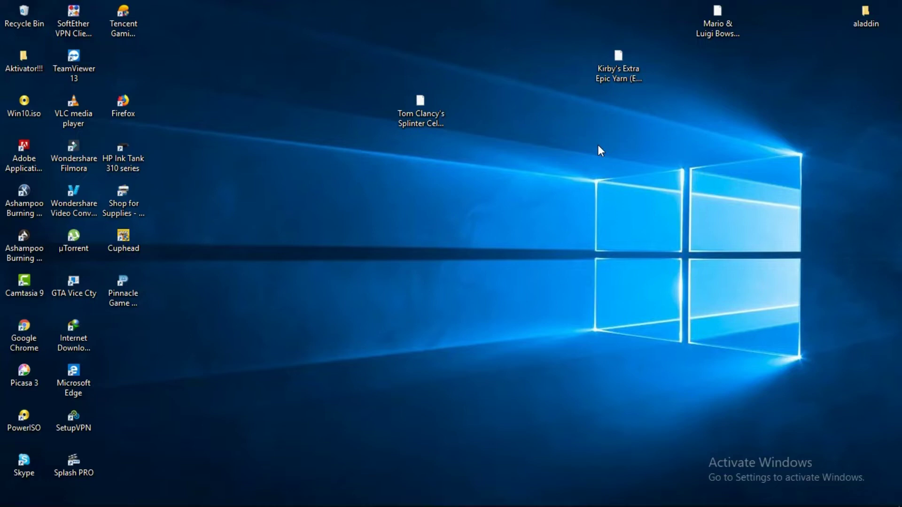
Switch to Chrome and open the Citra emulator website's download page for Windows, Linux, and Mac from the Google results
{"action": "mouse_move", "coordinate": [882, 498]}
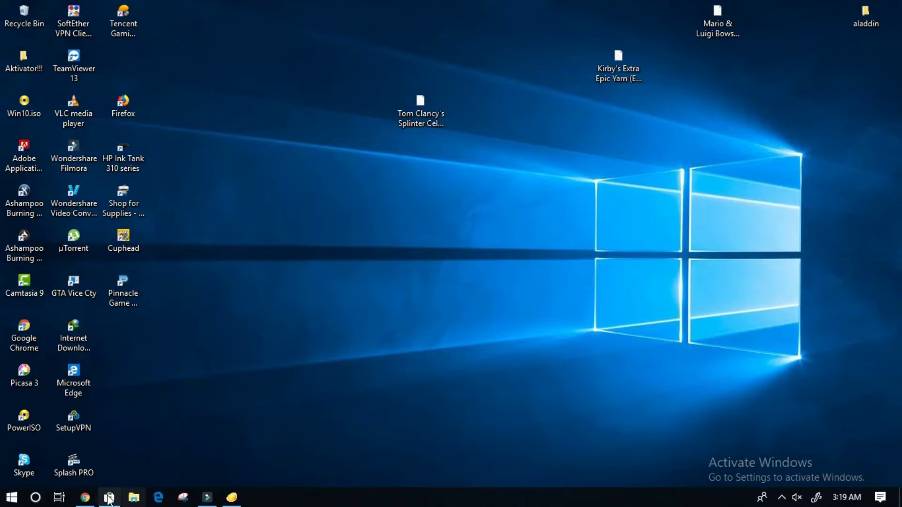
{"action": "left_click", "coordinate": [86, 497]}
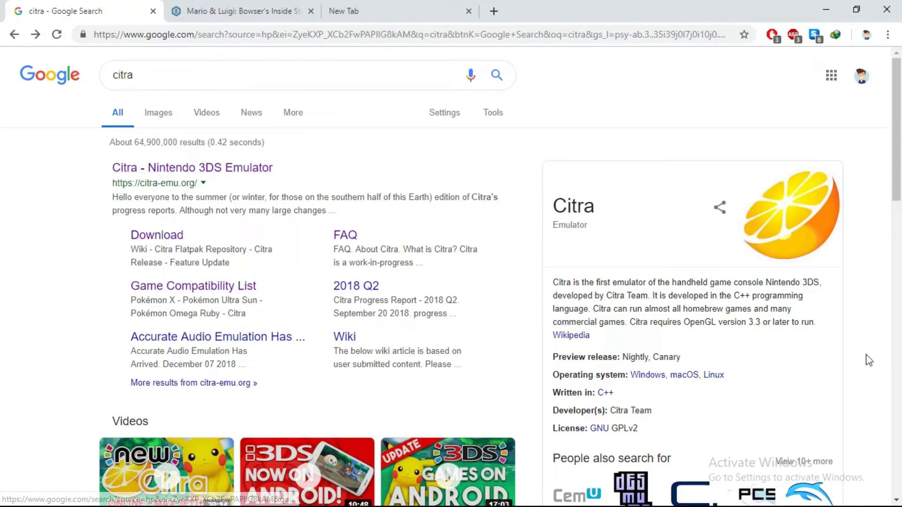
{"action": "left_click", "coordinate": [212, 174]}
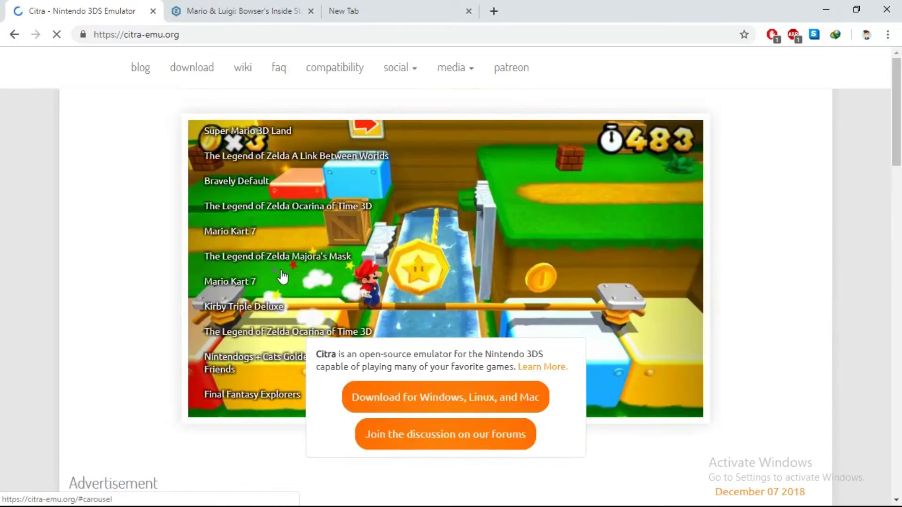
{"action": "scroll", "coordinate": [357, 306], "scroll_direction": "down", "scroll_amount": 1}
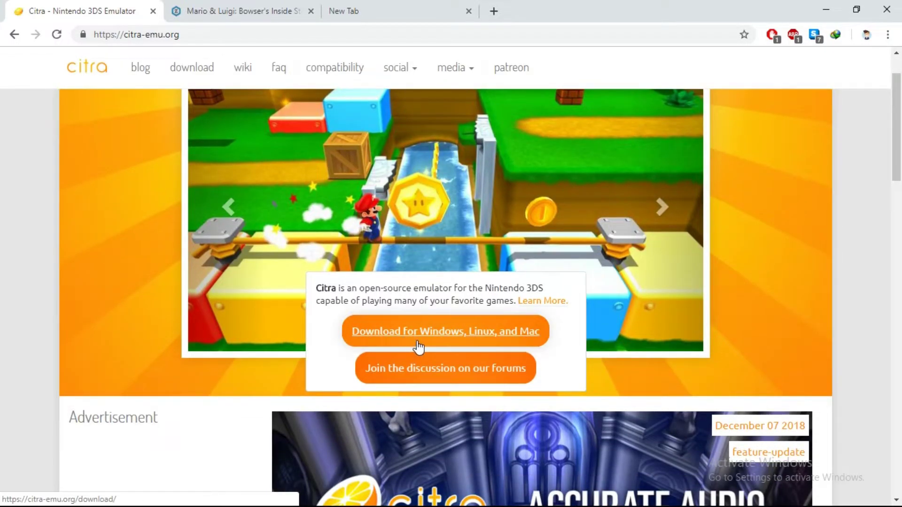
{"action": "left_click", "coordinate": [417, 343]}
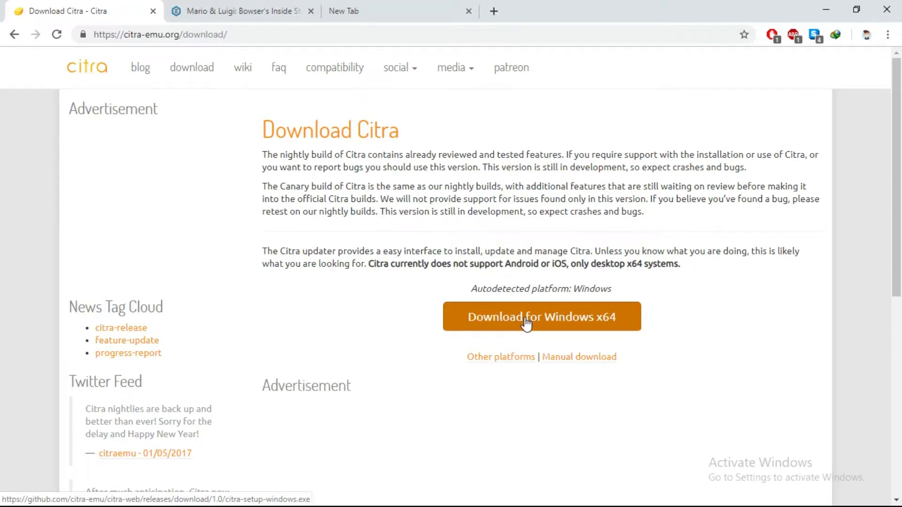
Minimize the browser, open Internet Download Manager and select citra-setup-windows.exe in the download list
{"action": "left_click", "coordinate": [826, 9]}
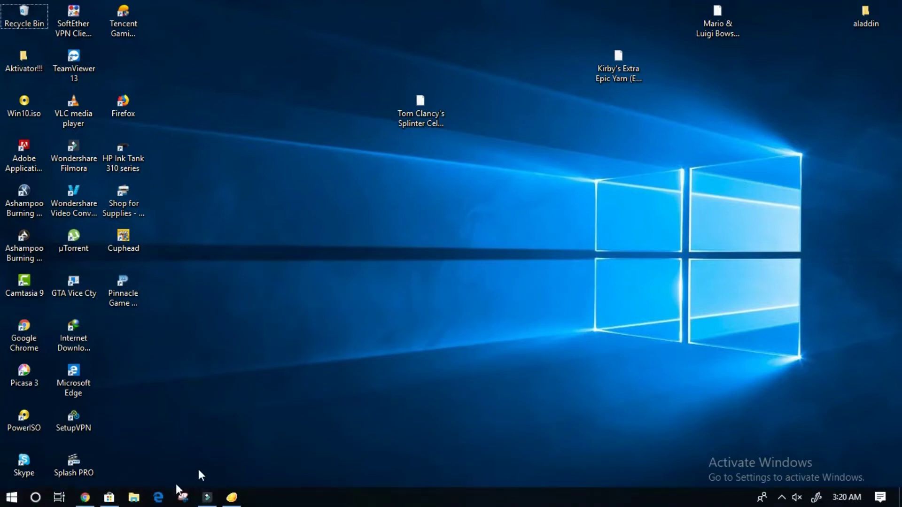
{"action": "left_click", "coordinate": [781, 497]}
{"action": "left_click", "coordinate": [796, 447]}
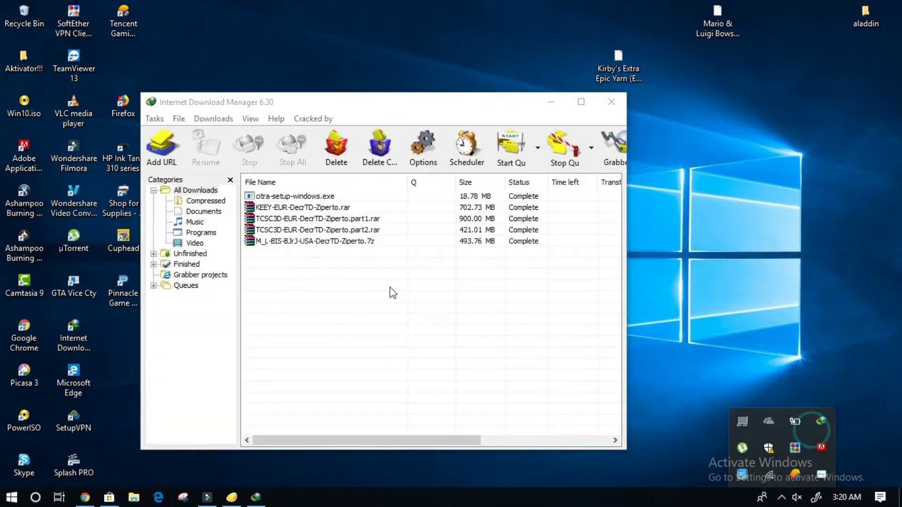
{"action": "left_click", "coordinate": [327, 197]}
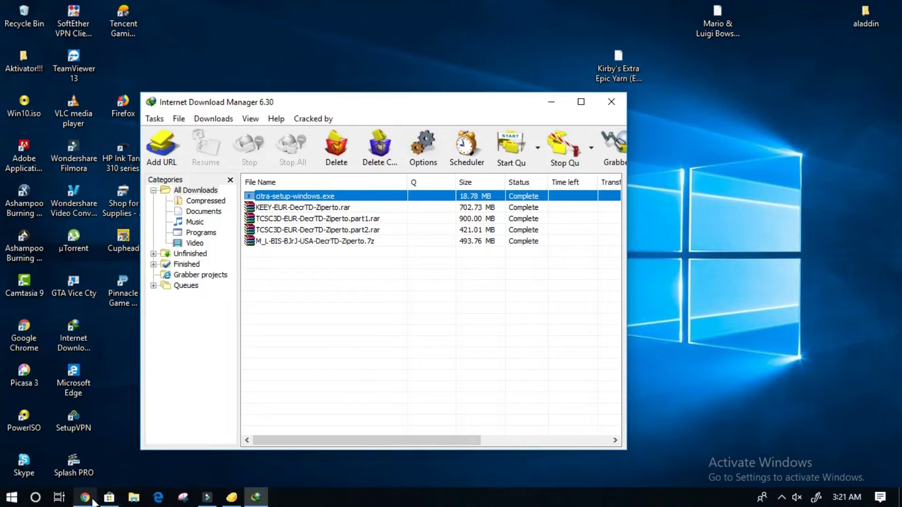
Return to Chrome and examine the Mario & Luigi ROM page's title and Ziperto's Nintendo category for decrypted 3DS ROMs
{"action": "left_click", "coordinate": [92, 497]}
{"action": "left_click", "coordinate": [207, 12]}
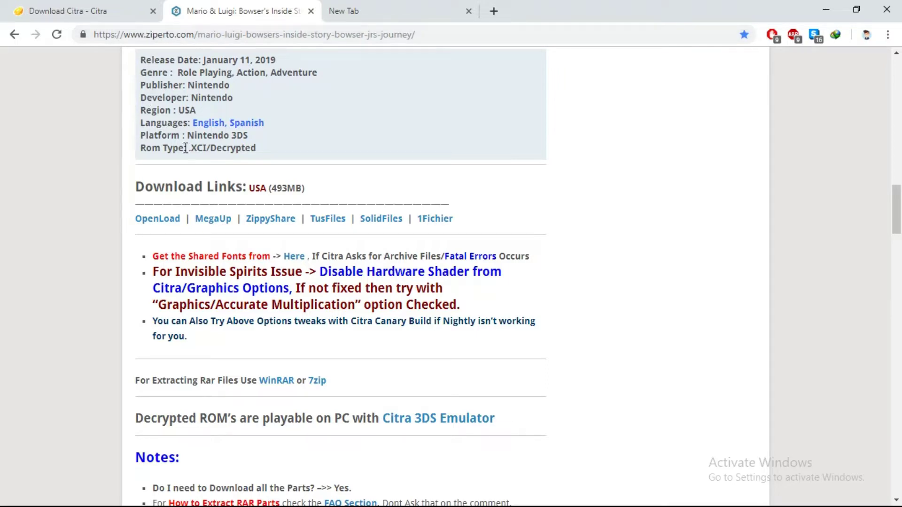
{"action": "scroll", "coordinate": [253, 183], "scroll_direction": "up", "scroll_amount": 1}
{"action": "scroll", "coordinate": [254, 182], "scroll_direction": "up", "scroll_amount": 17}
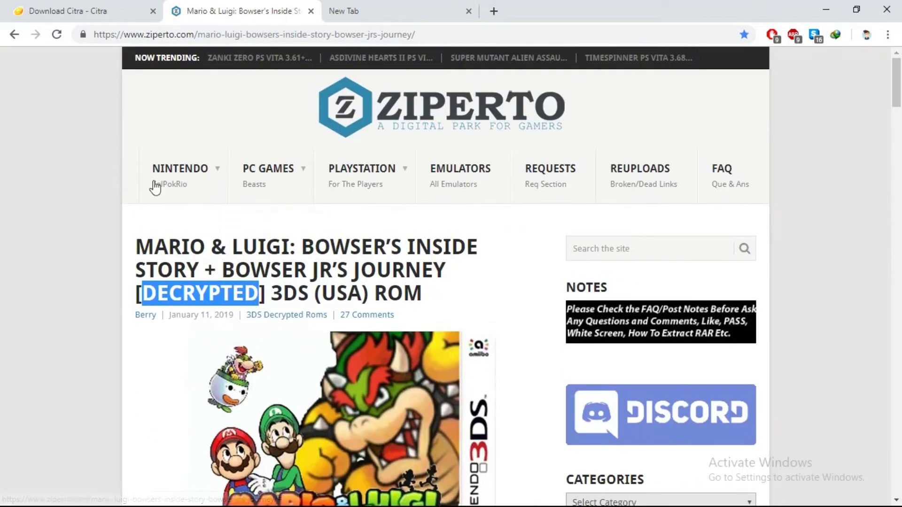
{"action": "left_click", "coordinate": [131, 204]}
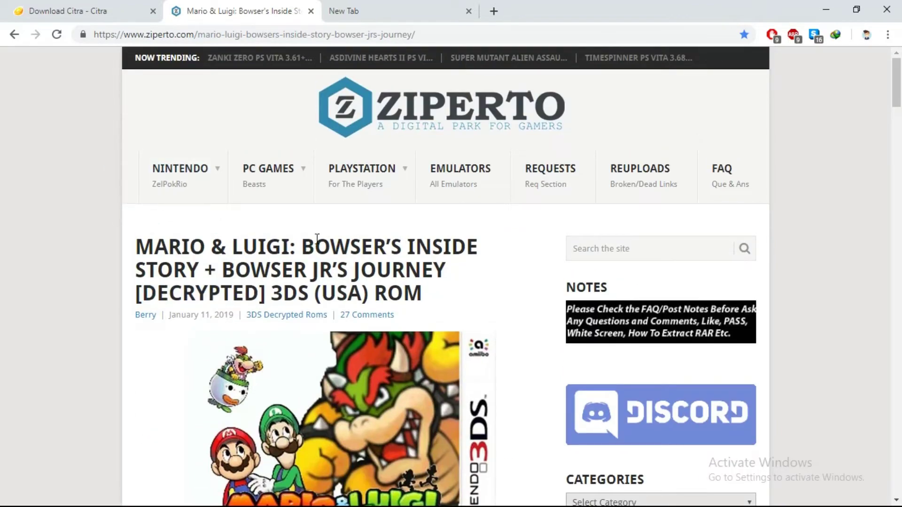
{"action": "mouse_move", "coordinate": [183, 192]}
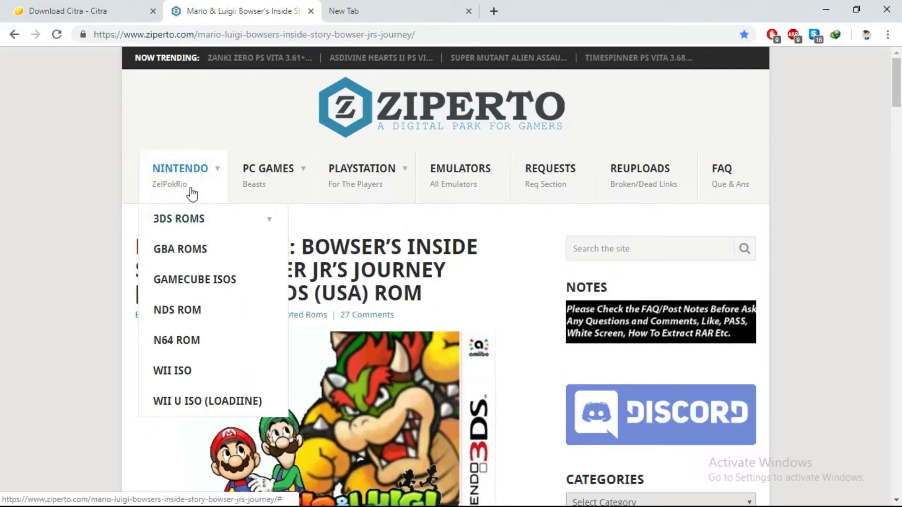
{"action": "mouse_move", "coordinate": [186, 229]}
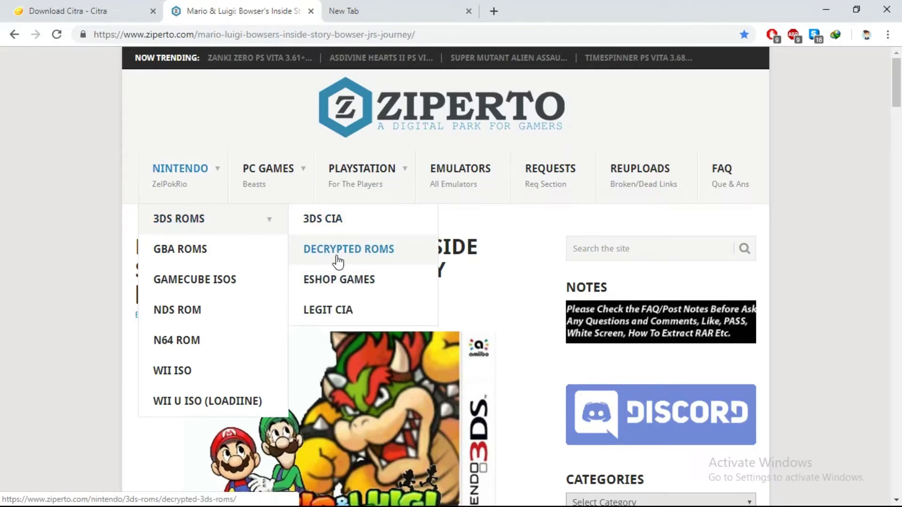
Review the Mario & Luigi page's screenshots, game info and download links, and minimize the browser
{"action": "scroll", "coordinate": [410, 242], "scroll_direction": "down", "scroll_amount": 4}
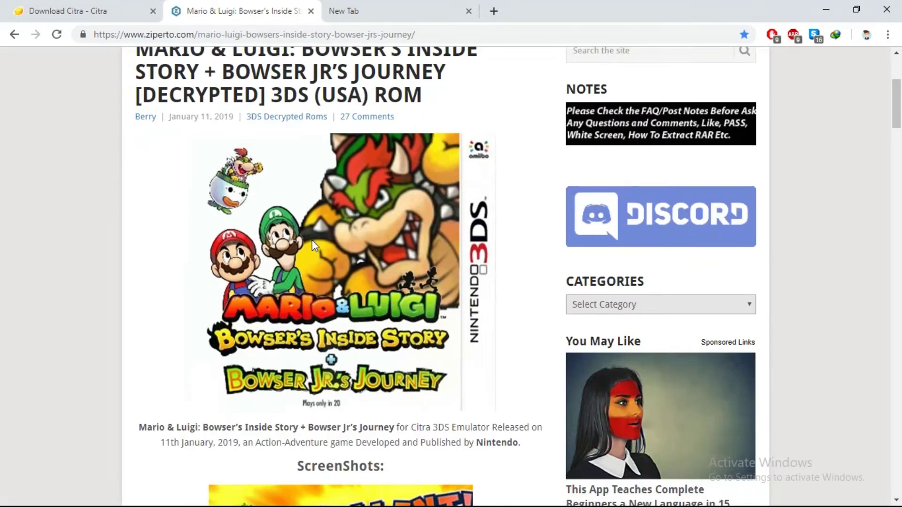
{"action": "scroll", "coordinate": [408, 246], "scroll_direction": "down", "scroll_amount": 4}
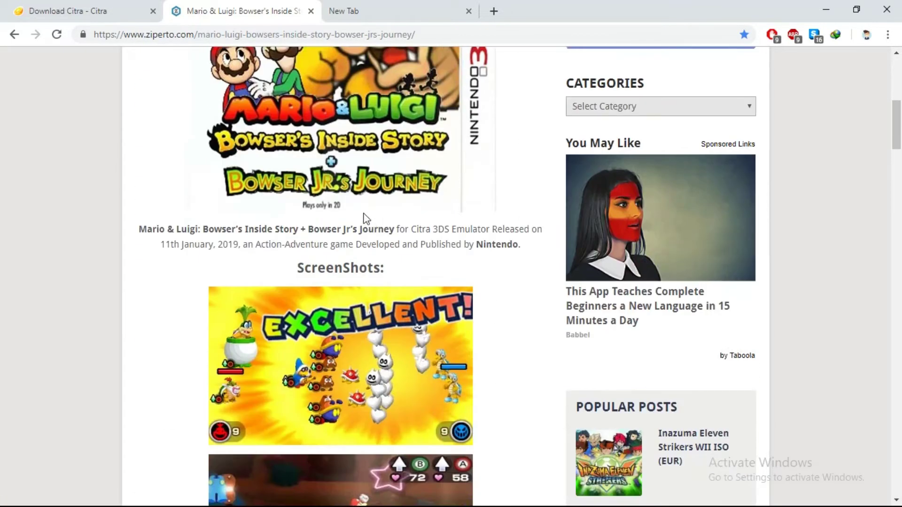
{"action": "scroll", "coordinate": [235, 184], "scroll_direction": "down", "scroll_amount": 7}
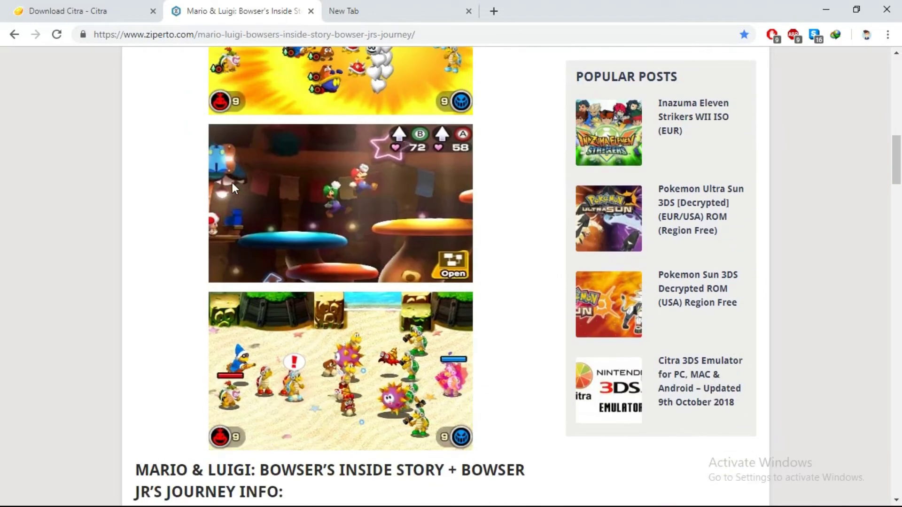
{"action": "scroll", "coordinate": [232, 183], "scroll_direction": "down", "scroll_amount": 8}
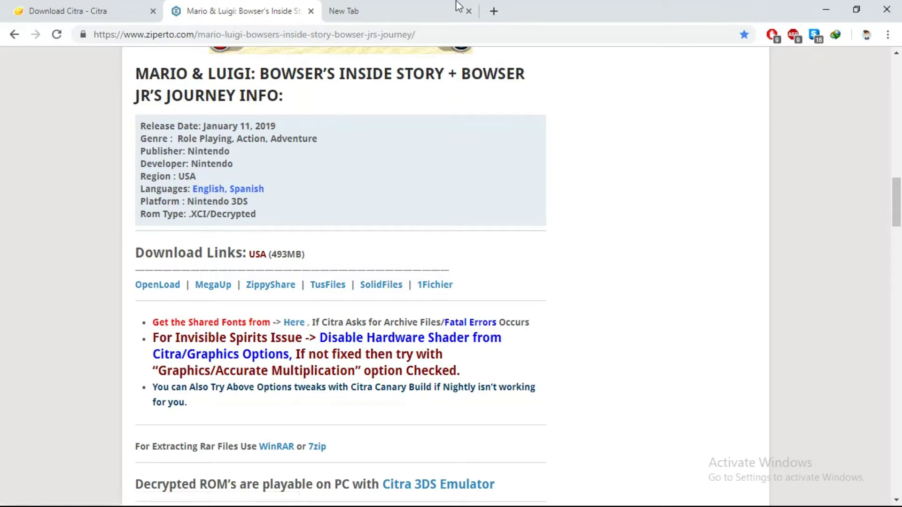
{"action": "left_click", "coordinate": [826, 10]}
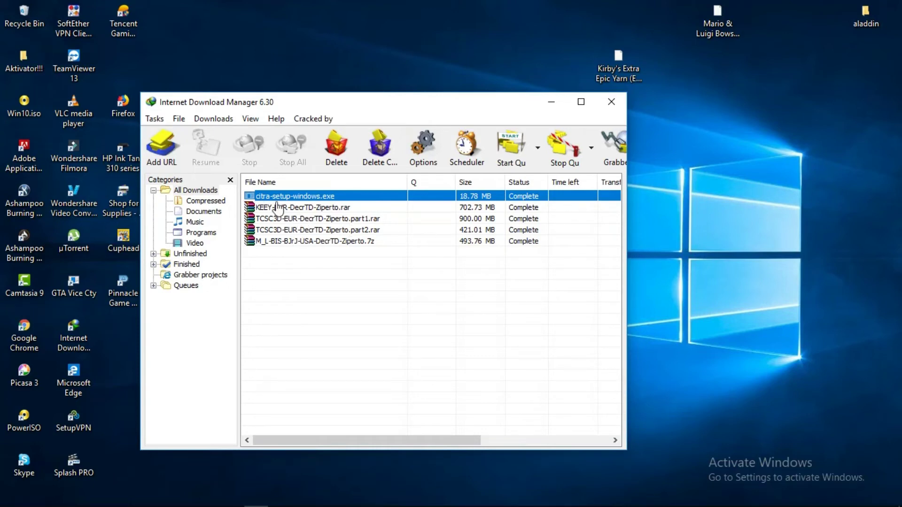
Inspect the contents of the downloaded M_L-BIS-BJrJ-USA-DecrTD-Ziperto.7z archive, and close the archive and the download manager
{"action": "left_click", "coordinate": [278, 208]}
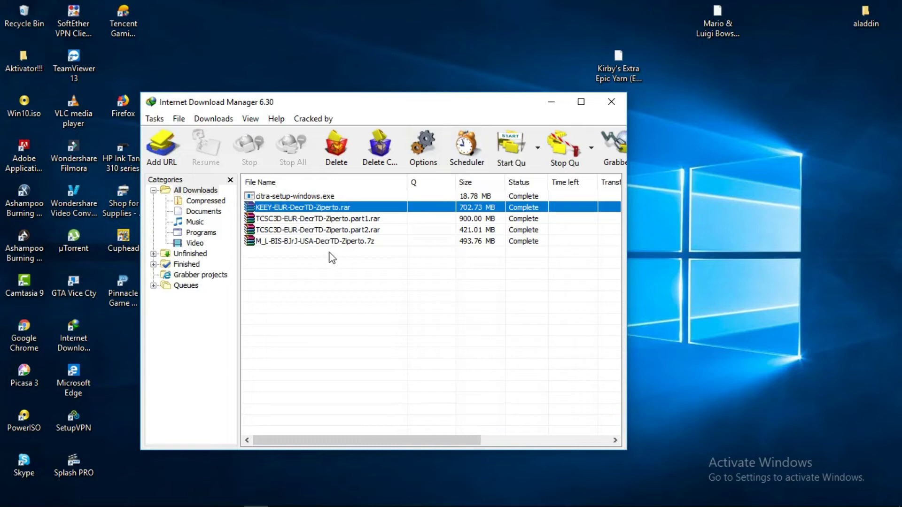
{"action": "left_click", "coordinate": [314, 242]}
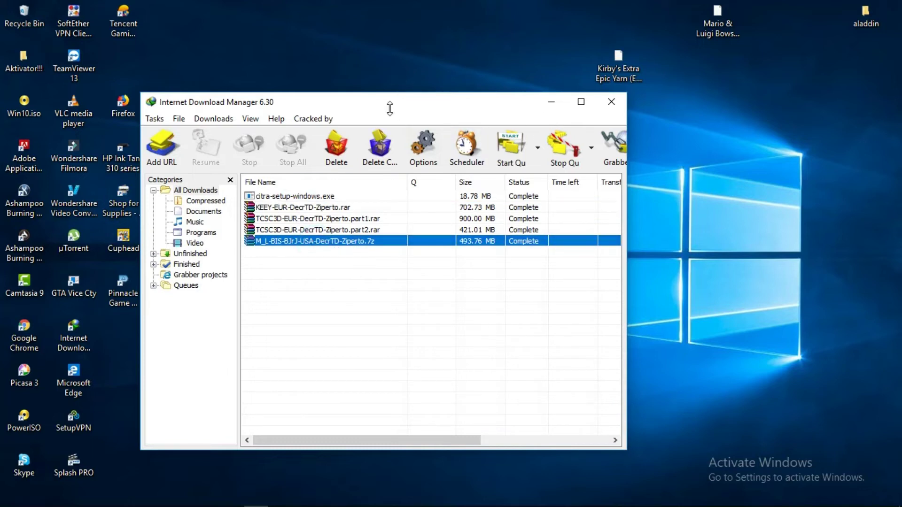
{"action": "double_click", "coordinate": [390, 248]}
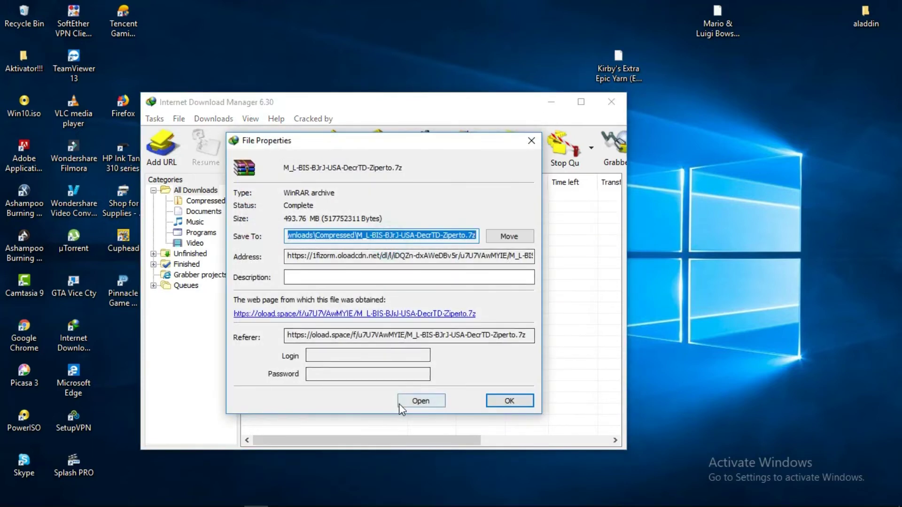
{"action": "left_click", "coordinate": [417, 401]}
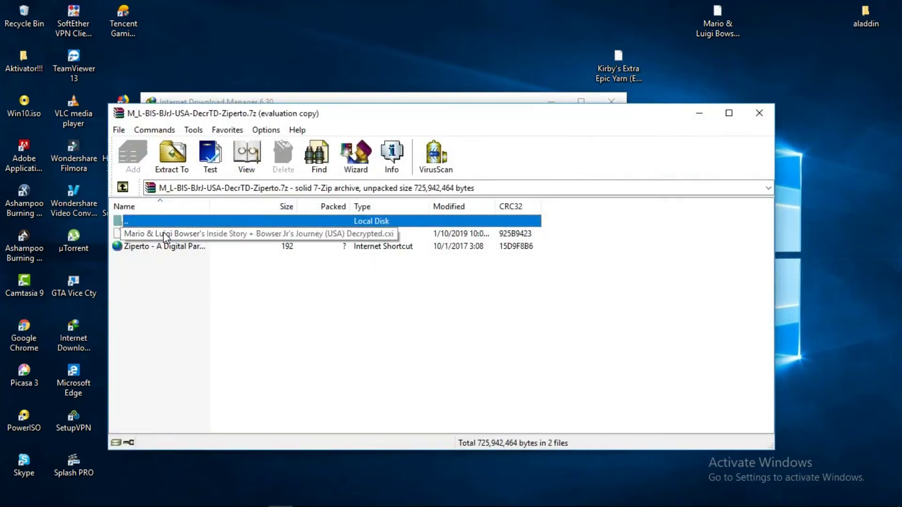
{"action": "left_click", "coordinate": [522, 287]}
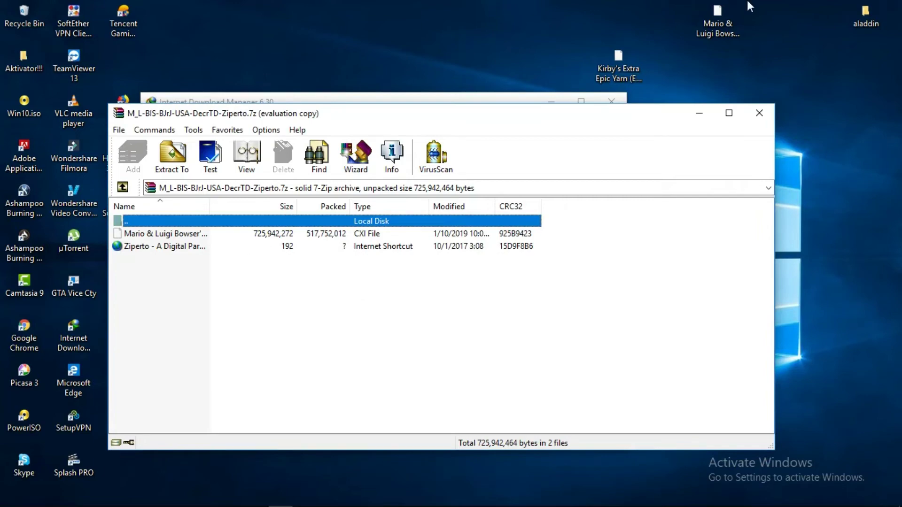
{"action": "left_click", "coordinate": [765, 119]}
{"action": "left_click", "coordinate": [533, 140]}
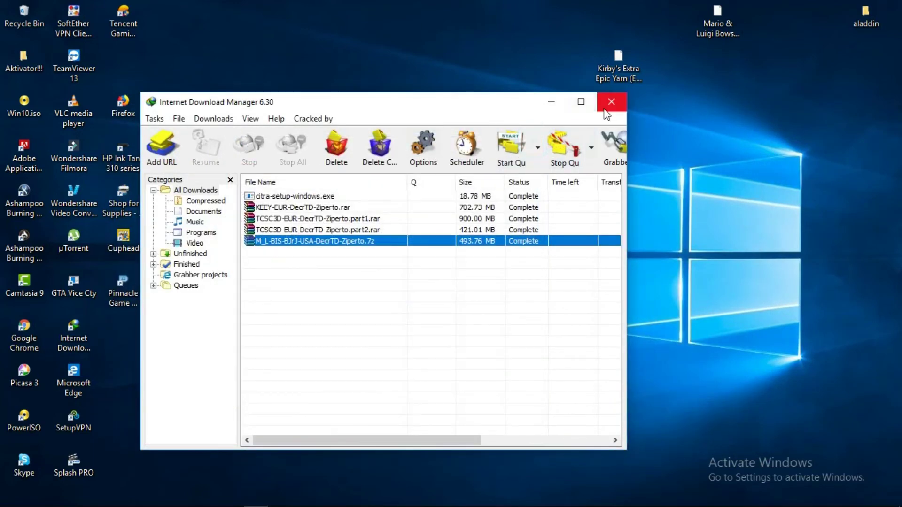
{"action": "left_click", "coordinate": [606, 112]}
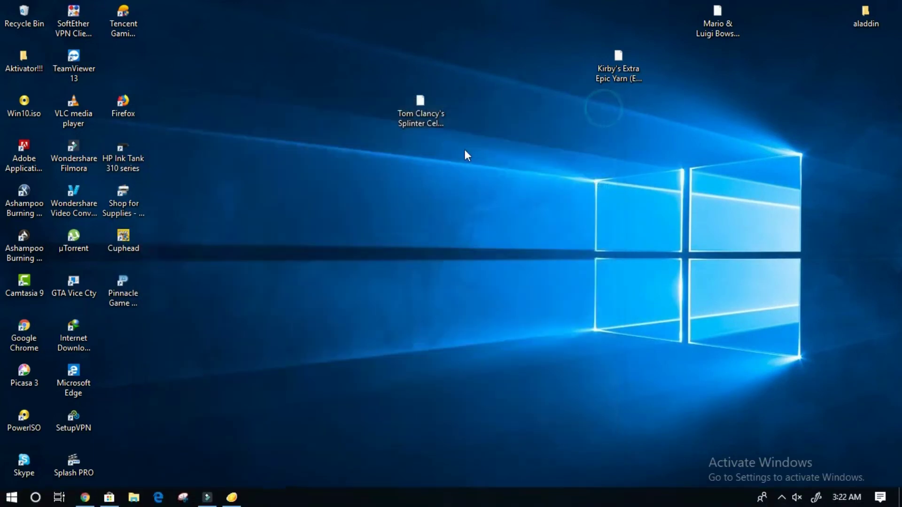
Switch to Citra Nightly and restore its maximized window to a smaller one in the middle of the desktop
{"action": "left_click", "coordinate": [10, 500]}
{"action": "left_click", "coordinate": [36, 497]}
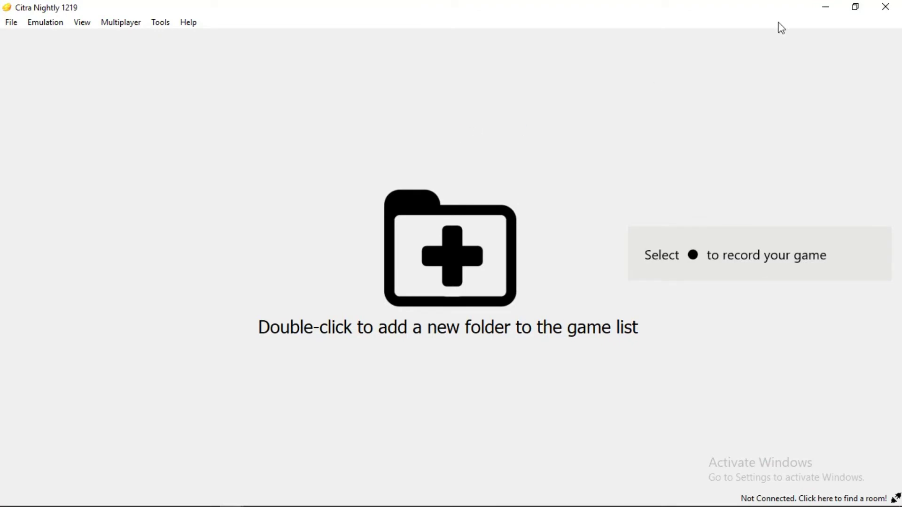
{"action": "double_click", "coordinate": [695, 18]}
{"action": "left_click_drag", "start_coordinate": [693, 47], "coordinate": [509, 82]}
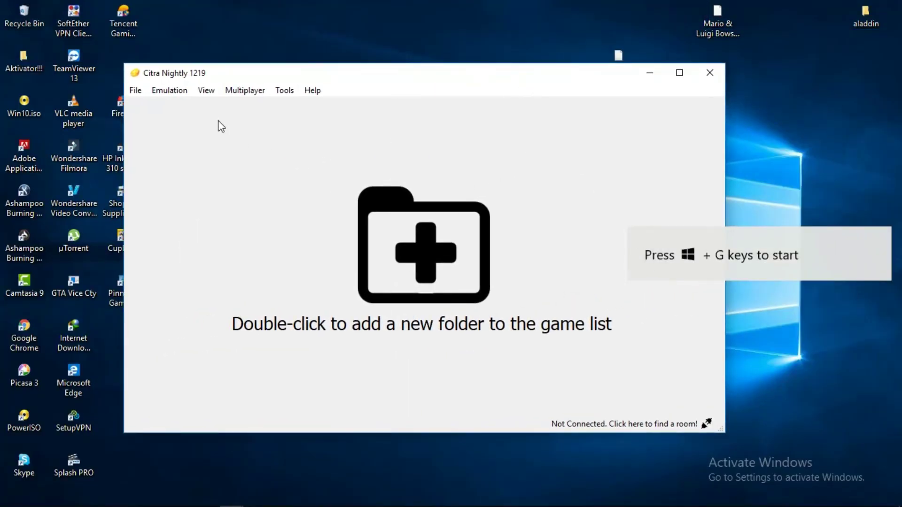
Open the emulator configuration, review the Controls, Graphics and System settings, and accept them
{"action": "left_click", "coordinate": [169, 90]}
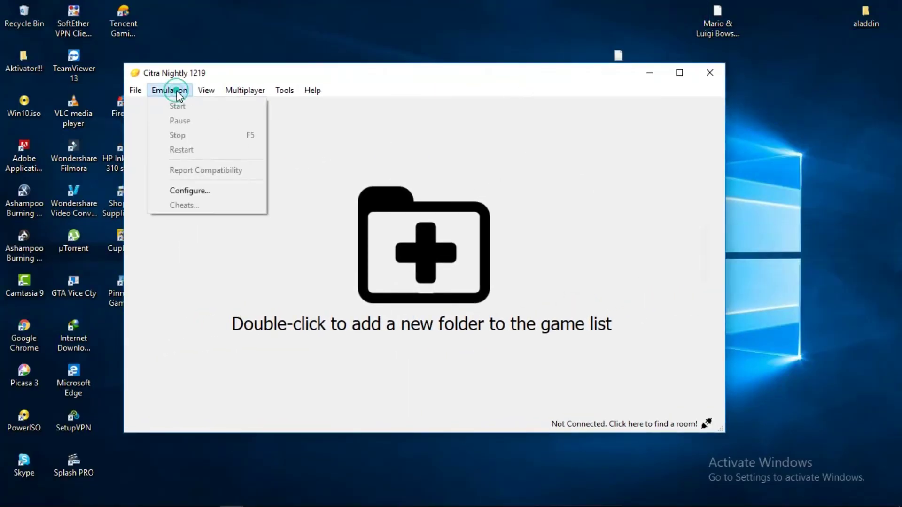
{"action": "left_click", "coordinate": [171, 190]}
{"action": "left_click", "coordinate": [259, 103]}
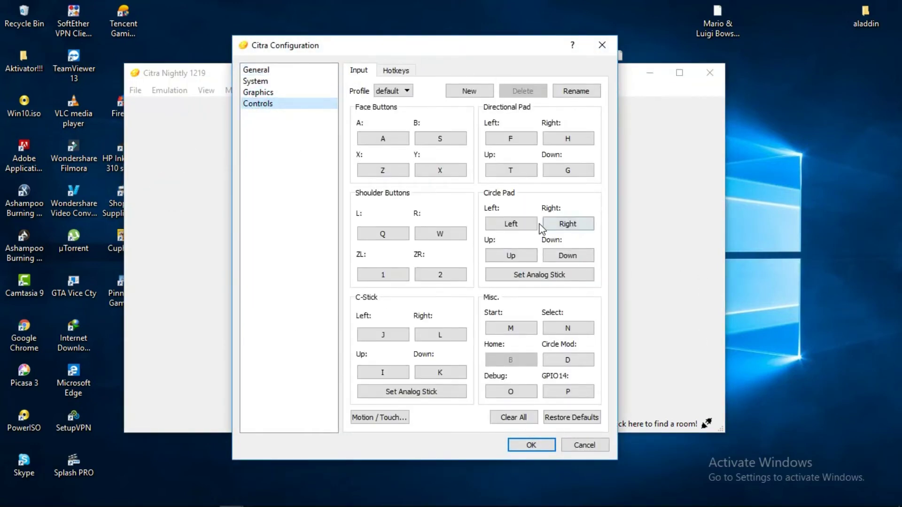
{"action": "left_click", "coordinate": [285, 93]}
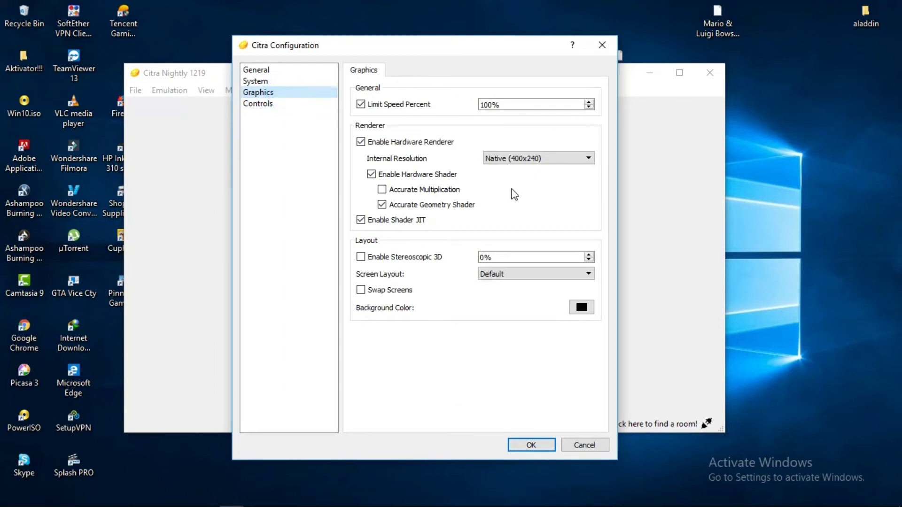
{"action": "left_click", "coordinate": [534, 159]}
{"action": "left_click", "coordinate": [534, 161]}
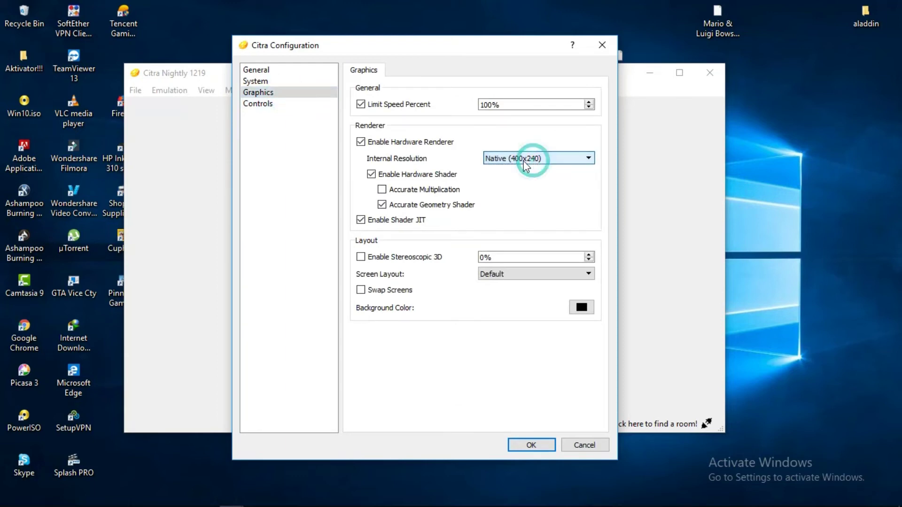
{"action": "left_click", "coordinate": [310, 79]}
{"action": "left_click", "coordinate": [304, 71]}
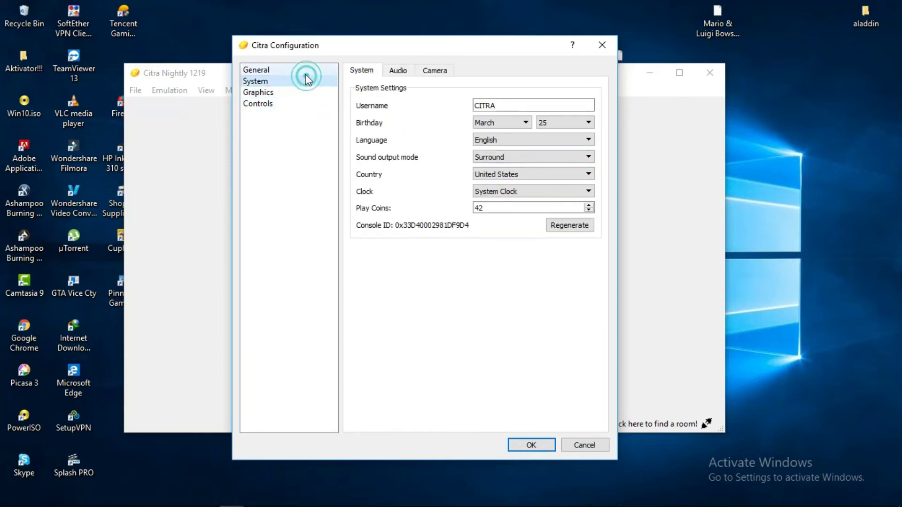
{"action": "left_click", "coordinate": [540, 448]}
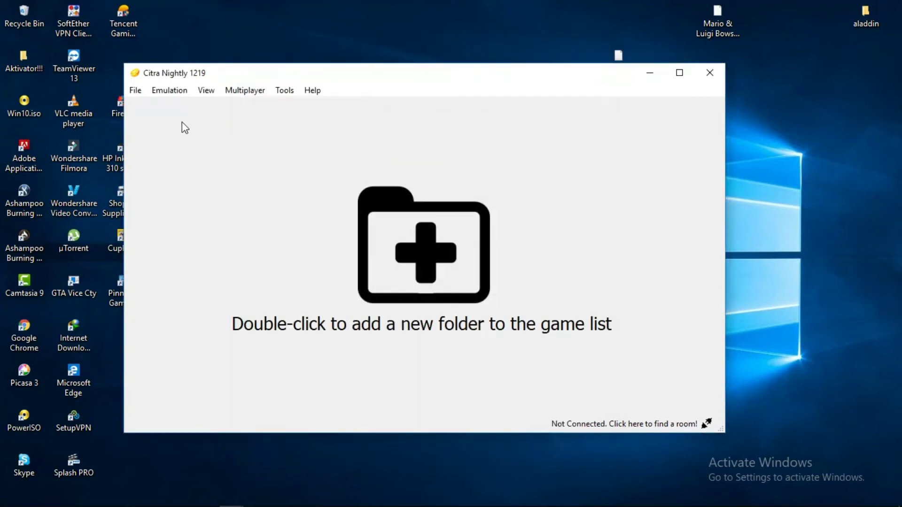
Load the Mario & Luigi Bowser's Inside Story + Bowser Jr's Journey game file from the Desktop
{"action": "left_click", "coordinate": [134, 92]}
{"action": "mouse_move", "coordinate": [169, 90]}
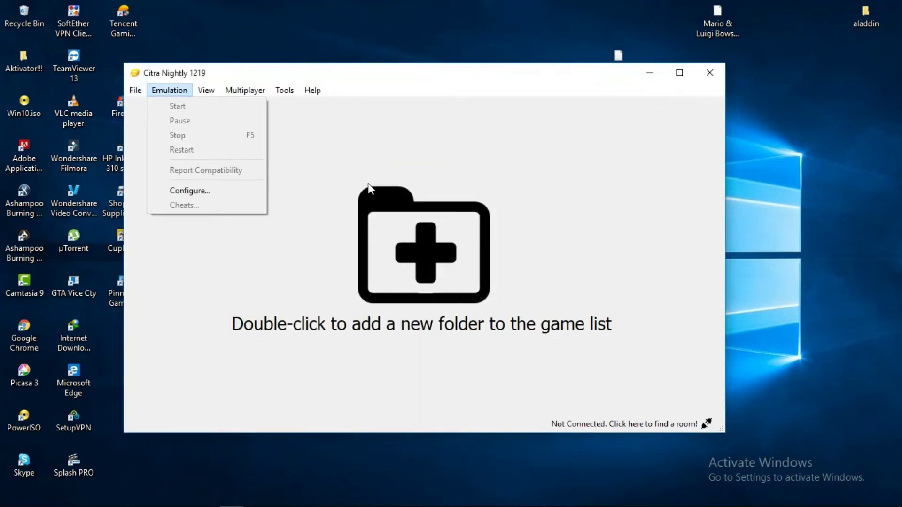
{"action": "left_click", "coordinate": [136, 94]}
{"action": "left_click", "coordinate": [148, 105]}
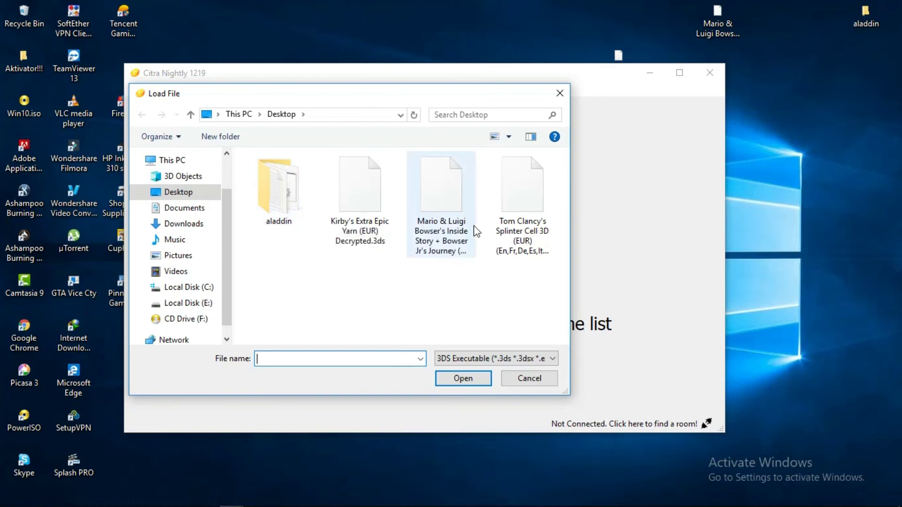
{"action": "left_click", "coordinate": [451, 230]}
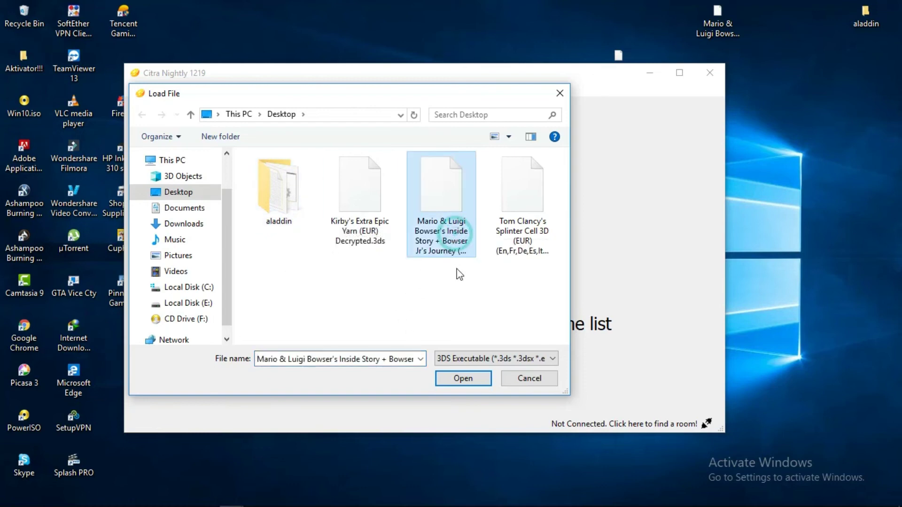
{"action": "left_click", "coordinate": [467, 380]}
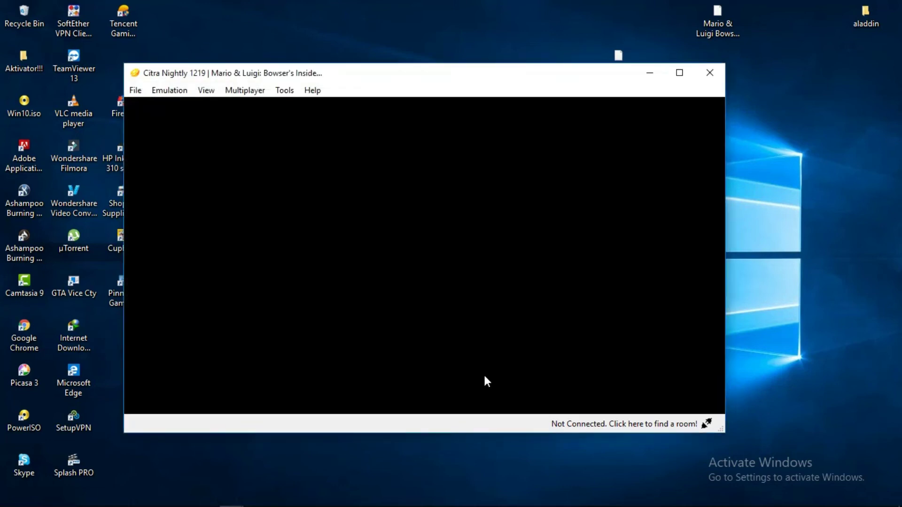